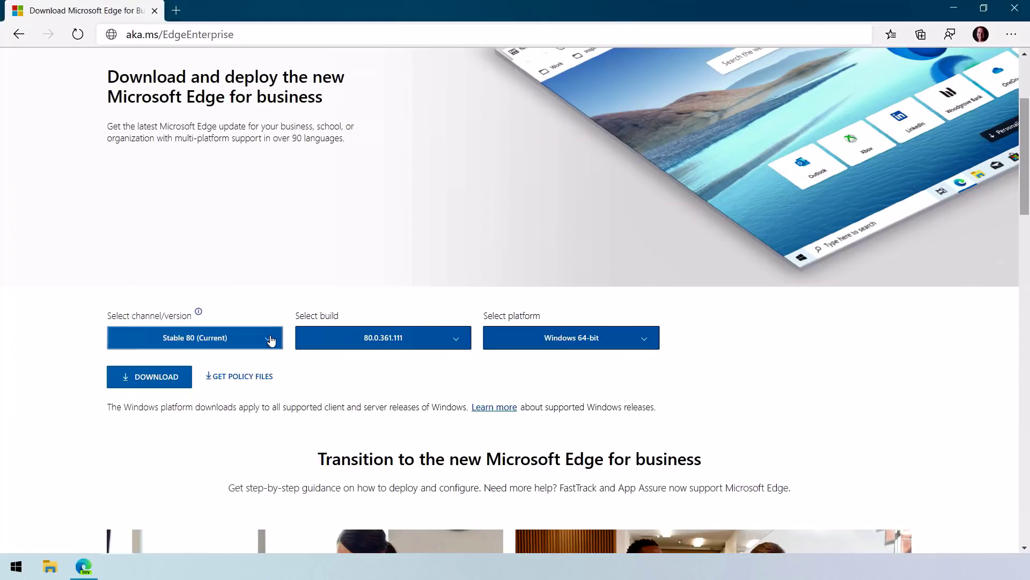
List the Stable, Beta and Dev Edge builds in the channel/version dropdown.
left_click(271, 340)
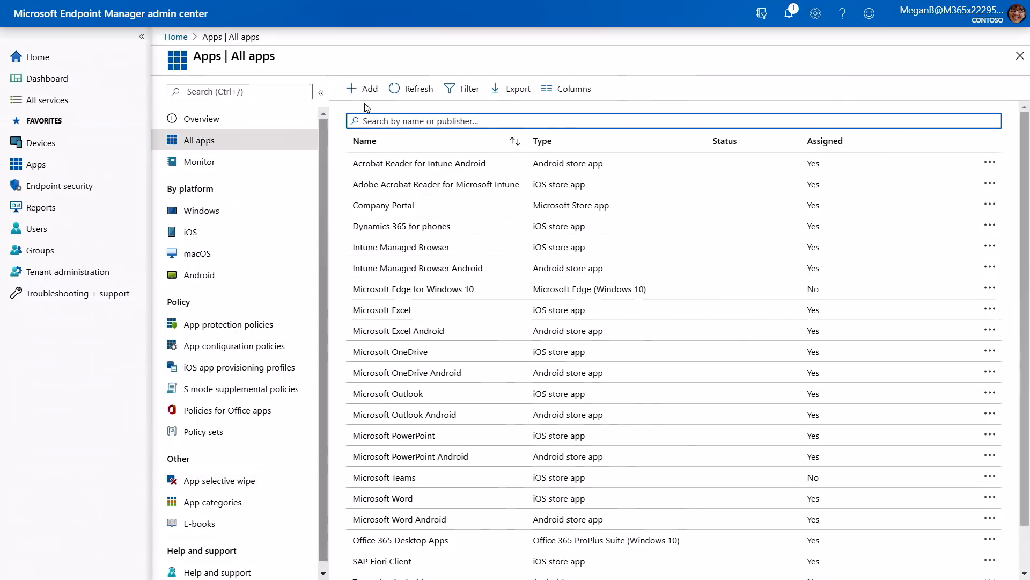
Choose Microsoft Edge version 77 and later for macOS as the new app type.
left_click(363, 88)
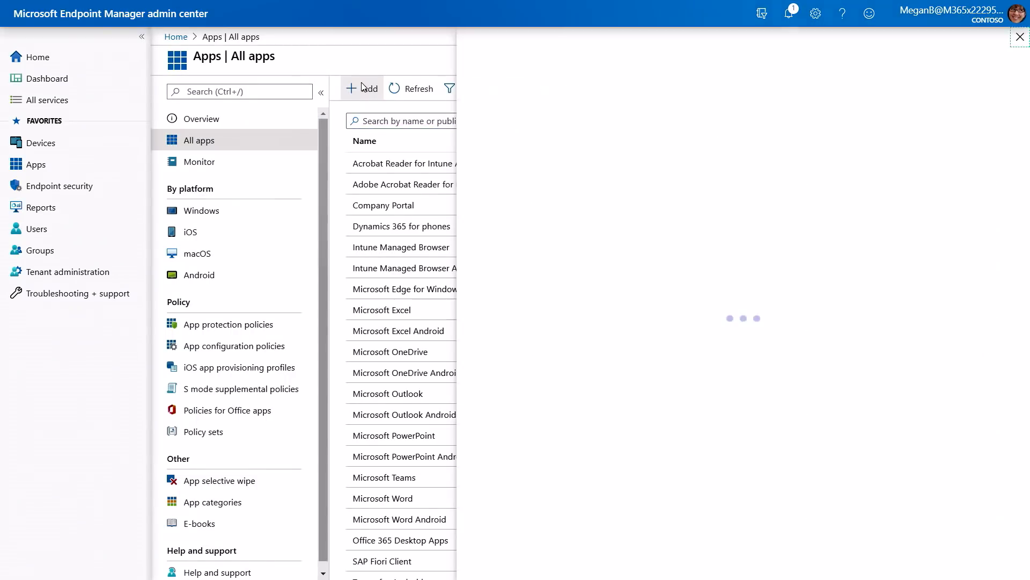
left_click(513, 395)
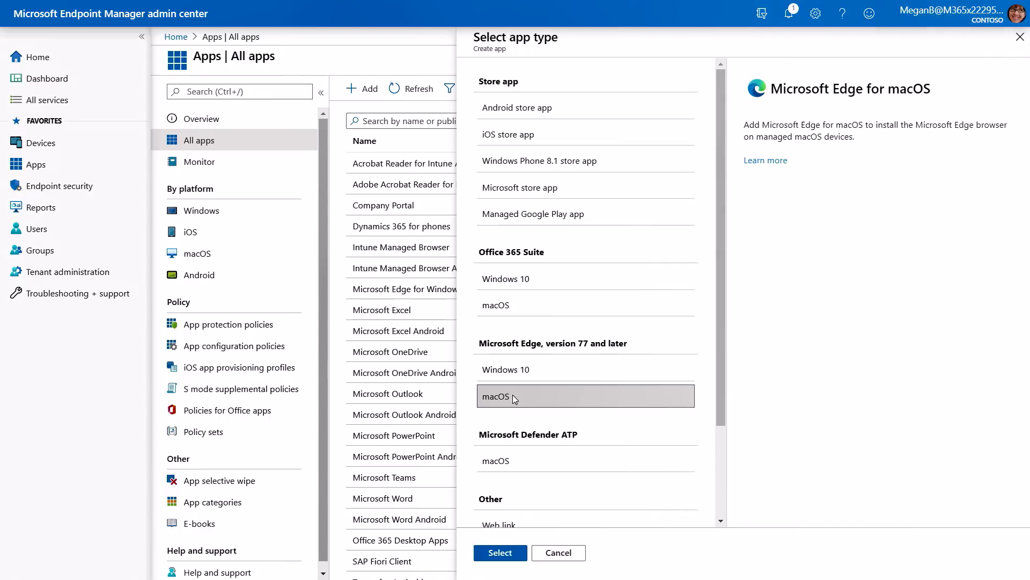
left_click(500, 553)
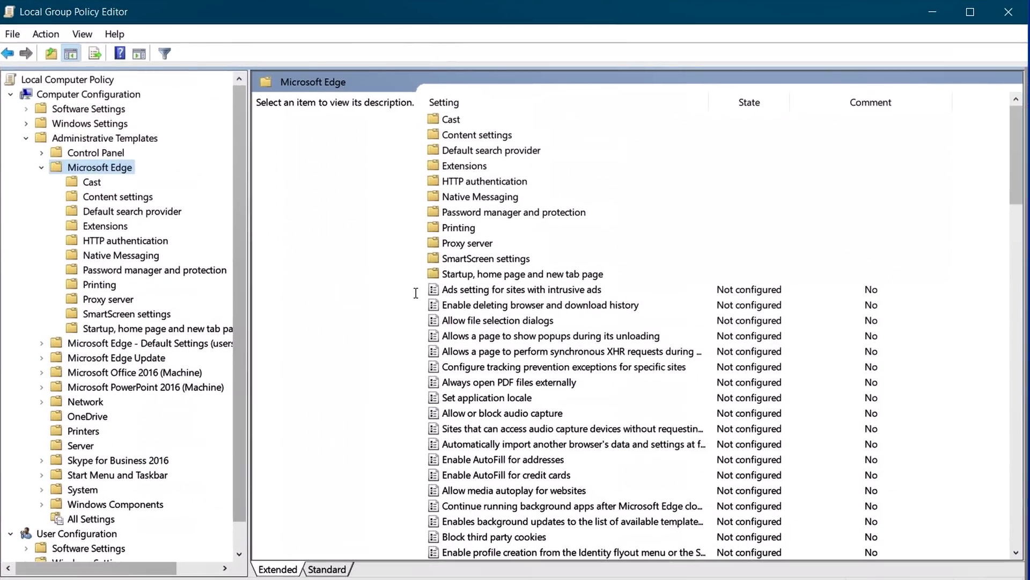
Read the 'Ads setting for sites with intrusive ads' and 'Block third party cookies' descriptions.
left_click(467, 292)
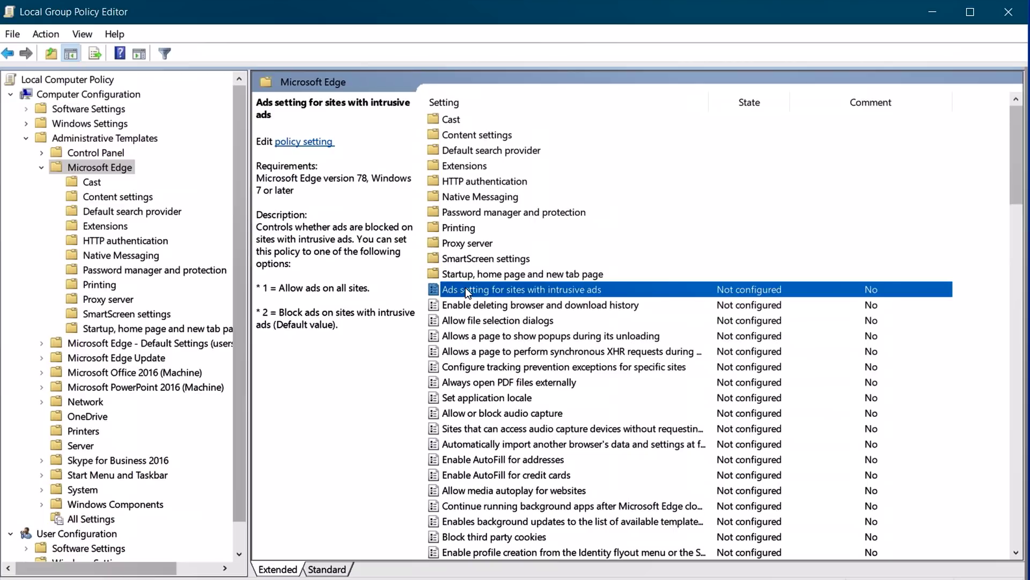
left_click(472, 540)
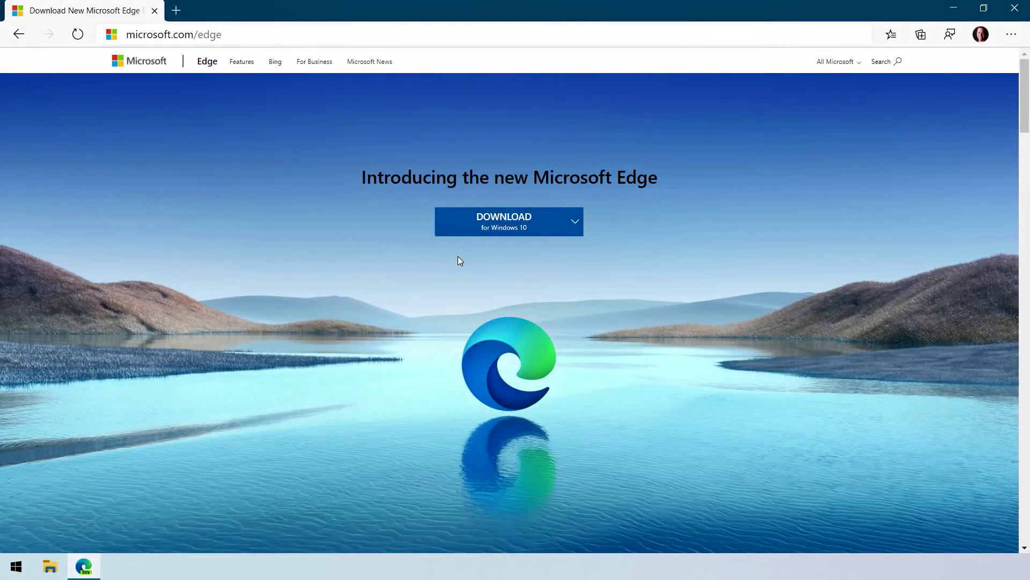
Accept the license terms, download the Edge setup, then view the channel options.
left_click(539, 214)
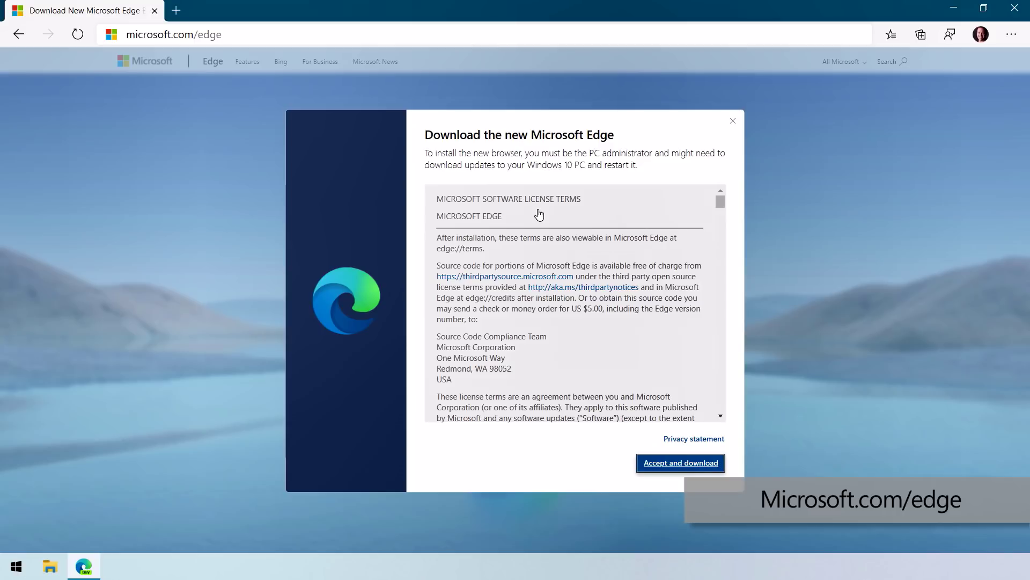
left_click(682, 467)
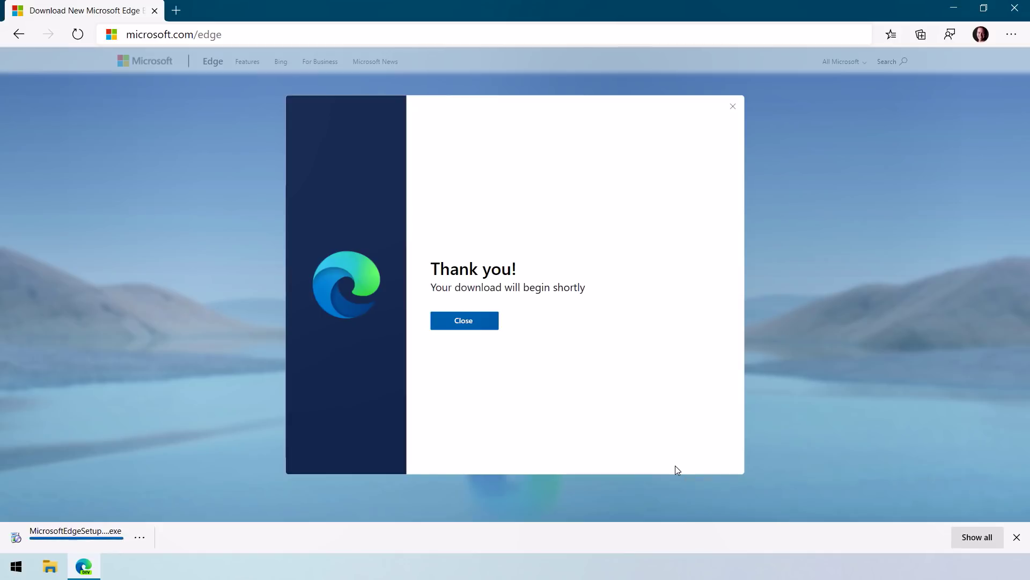
left_click(467, 325)
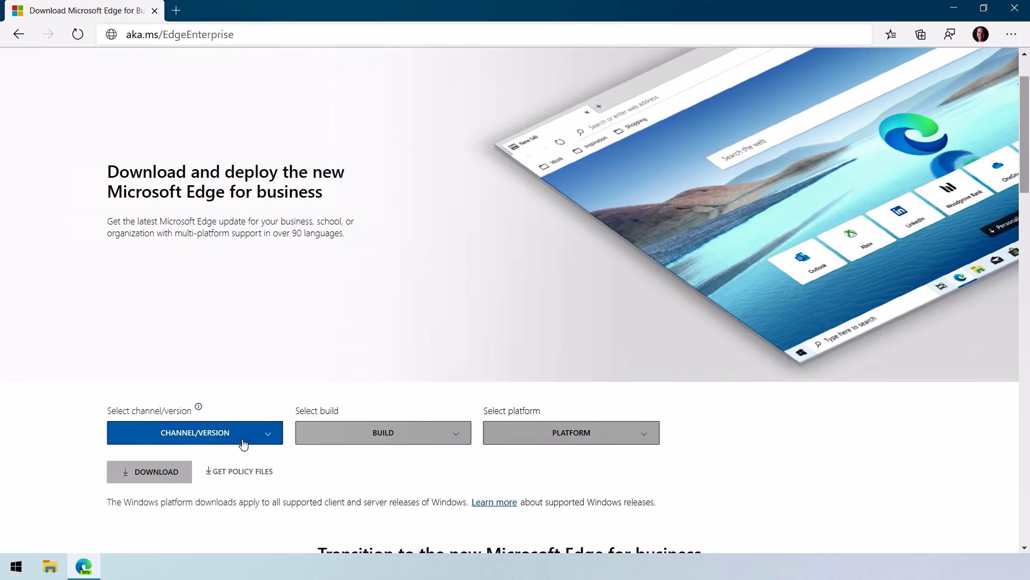
left_click(243, 443)
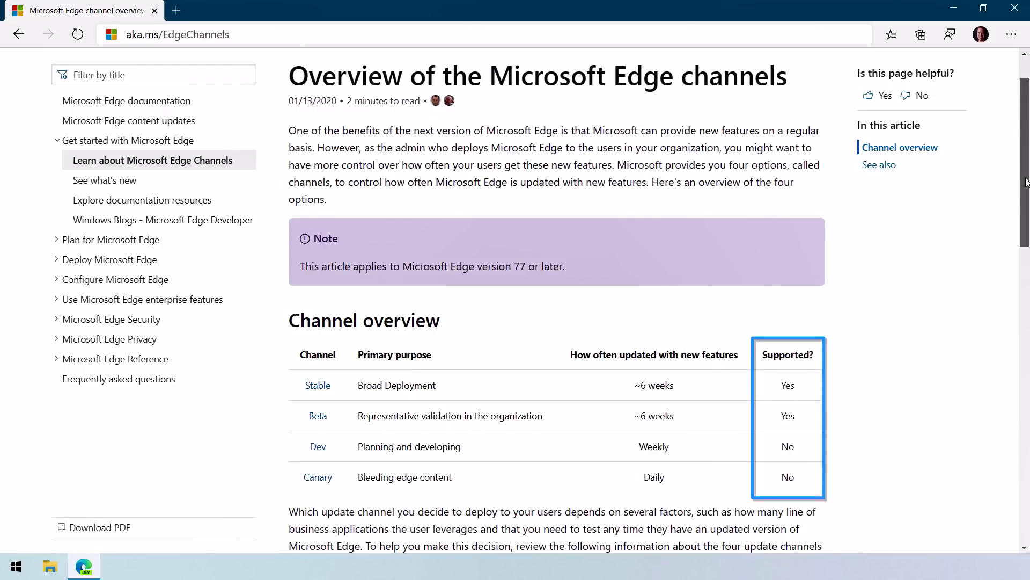
left_click_drag(1027, 182, 1028, 266)
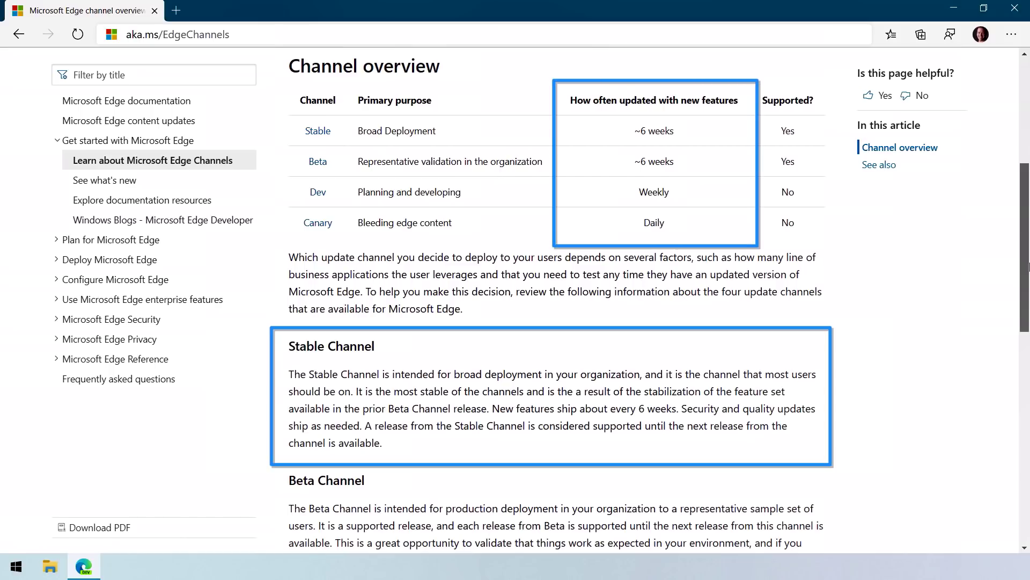
left_click_drag(1029, 266, 1028, 359)
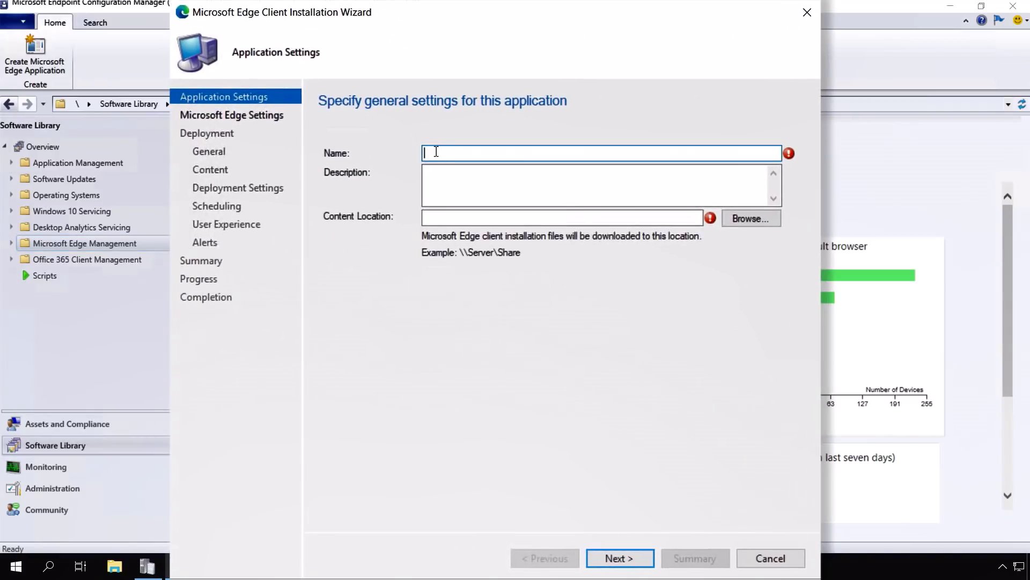
type("Edge")
Set the Edge application's content location to the \\cm1\Edge2005 share.
key("Tab")
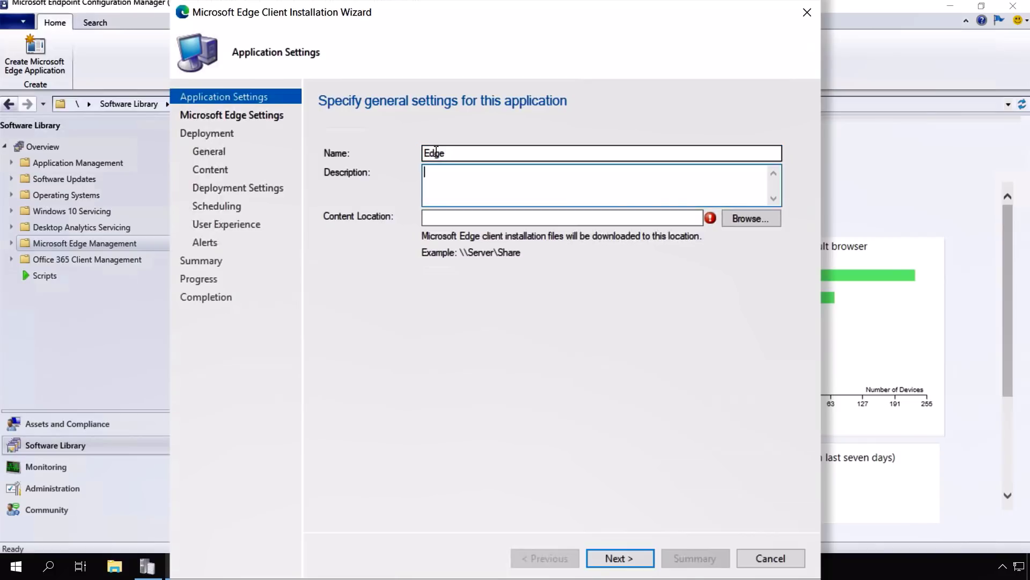
key("Tab")
type("\\\\cm")
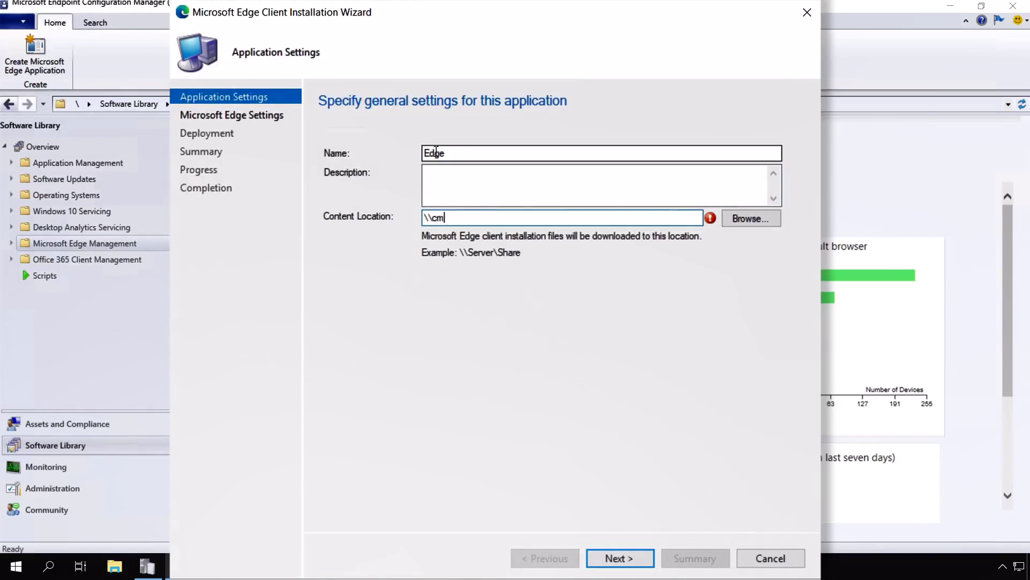
type("1\\")
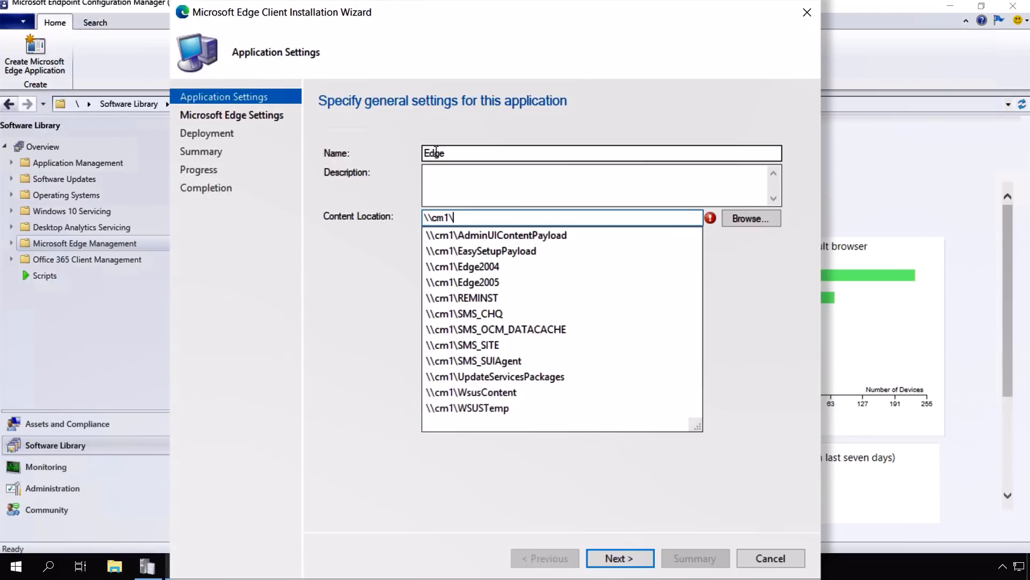
left_click(460, 277)
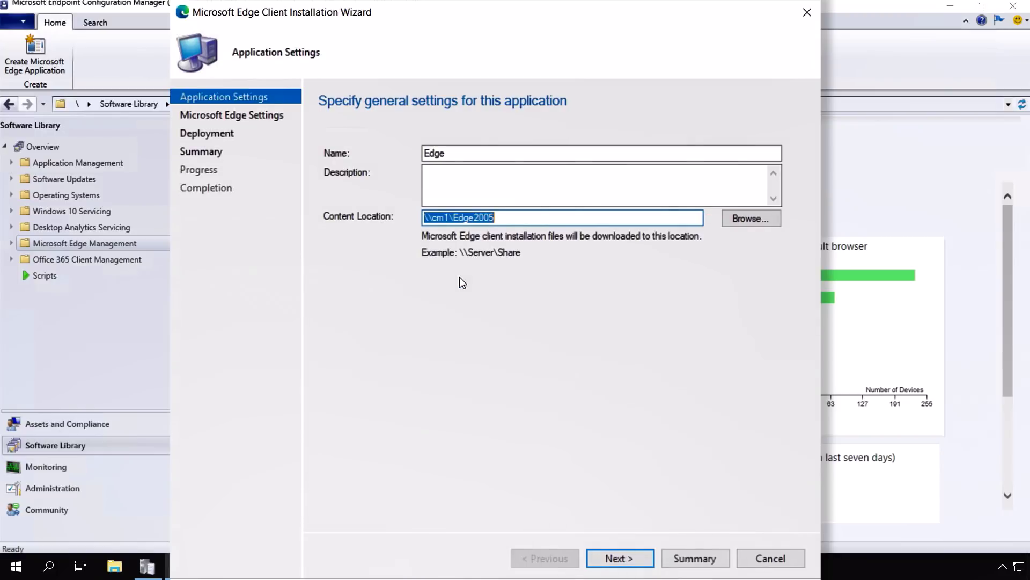
left_click(629, 553)
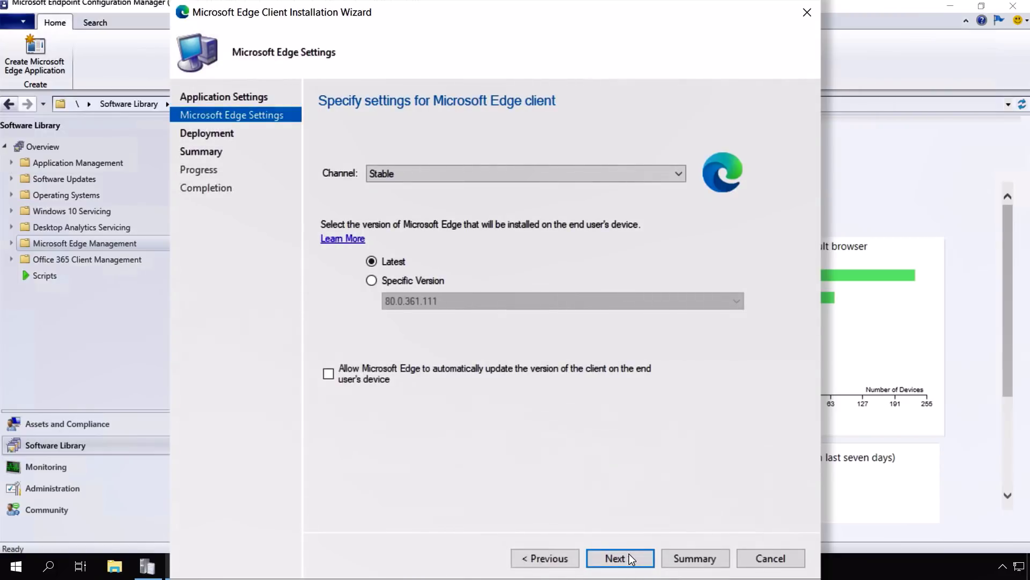
Keep Stable channel and Latest version, leave Deploy at No, and create the application.
left_click(627, 174)
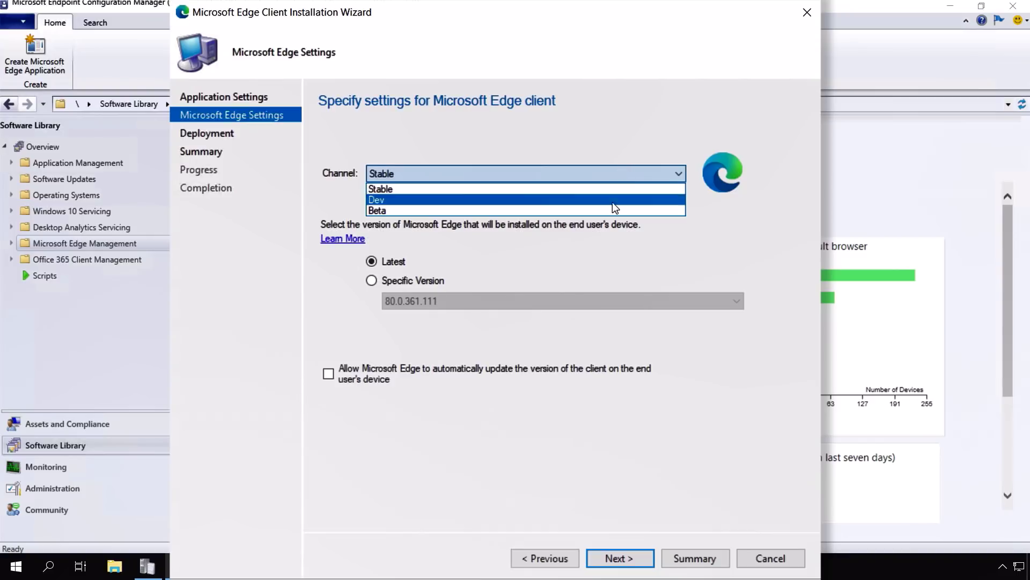
left_click(613, 189)
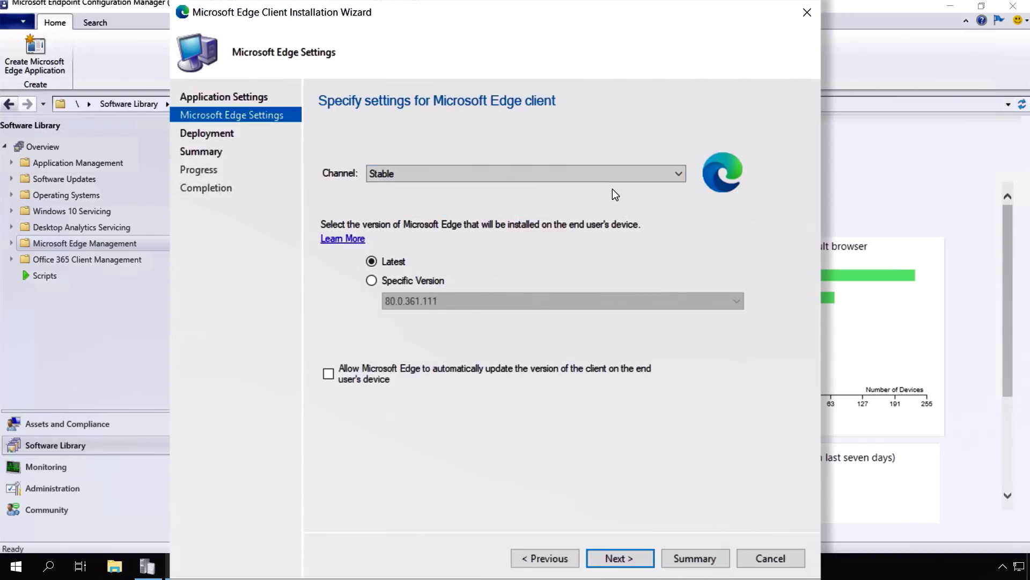
left_click(406, 281)
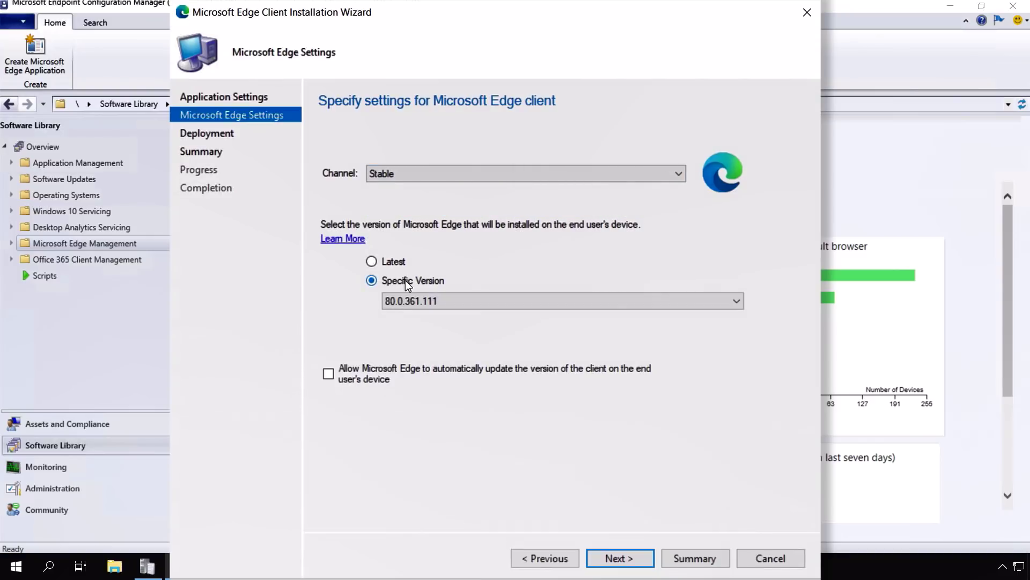
left_click(397, 263)
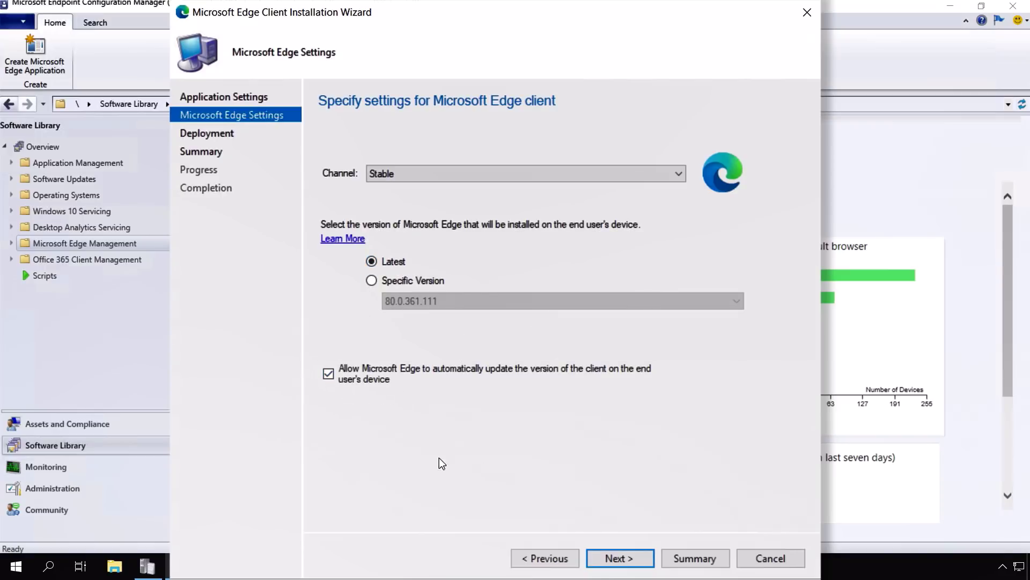
left_click(622, 558)
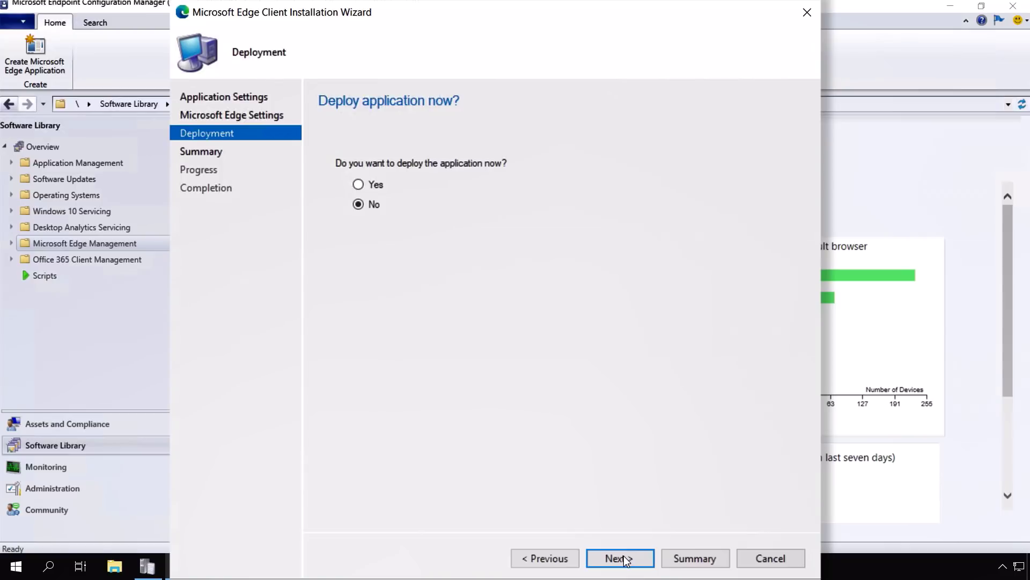
left_click(622, 558)
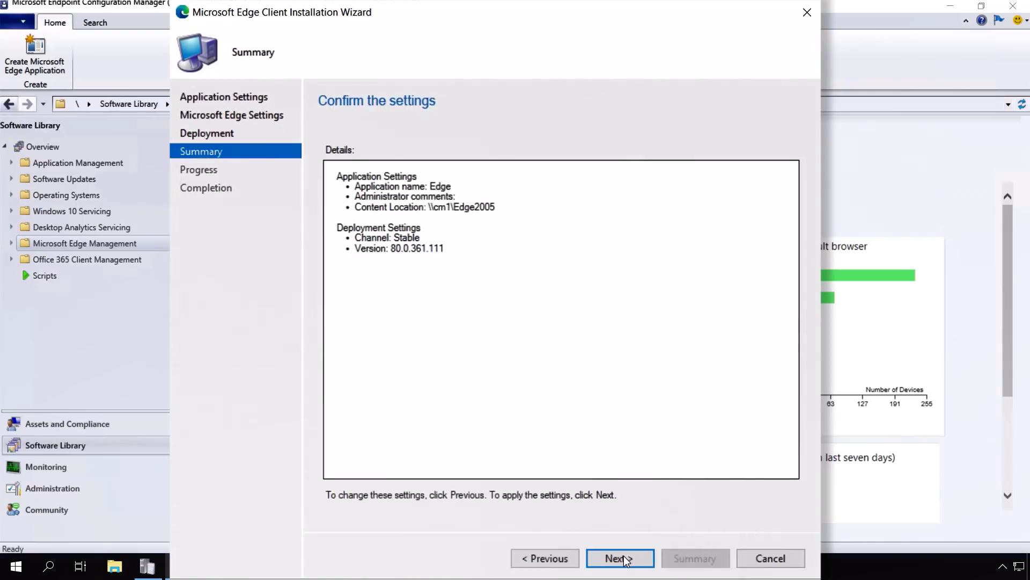
left_click(621, 558)
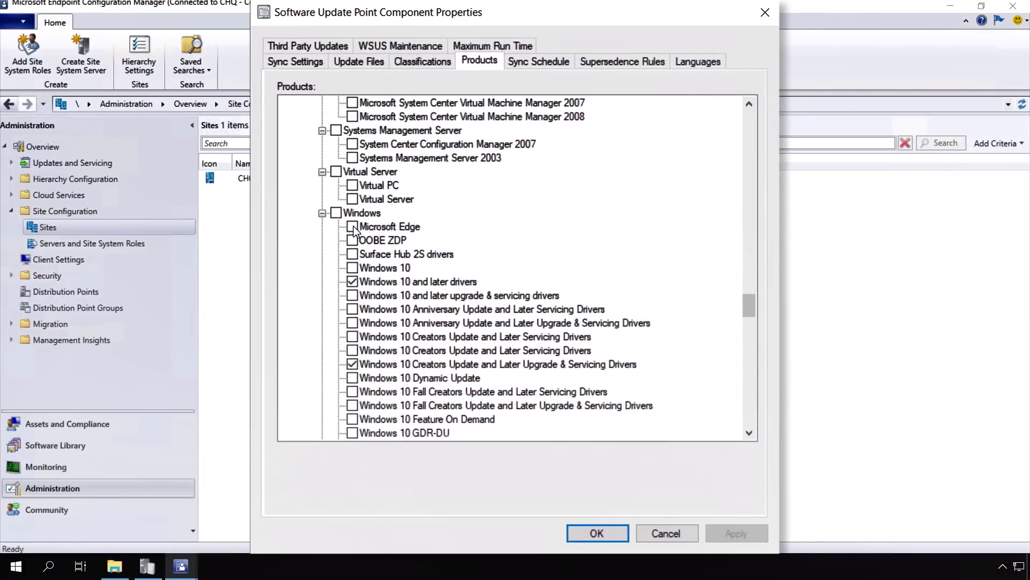
Tick Microsoft Edge under Windows in the Products list and apply.
left_click(353, 228)
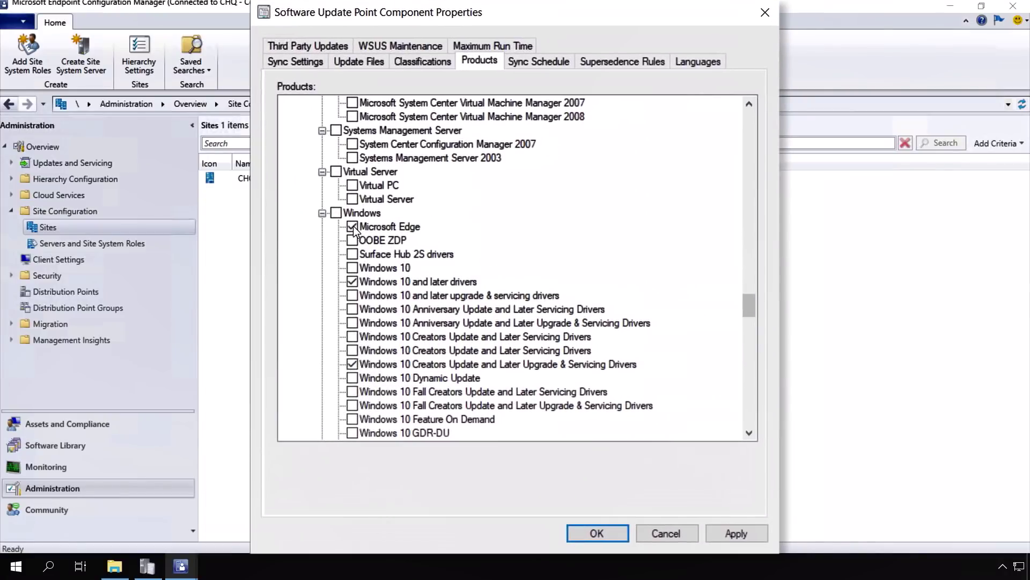
left_click(730, 531)
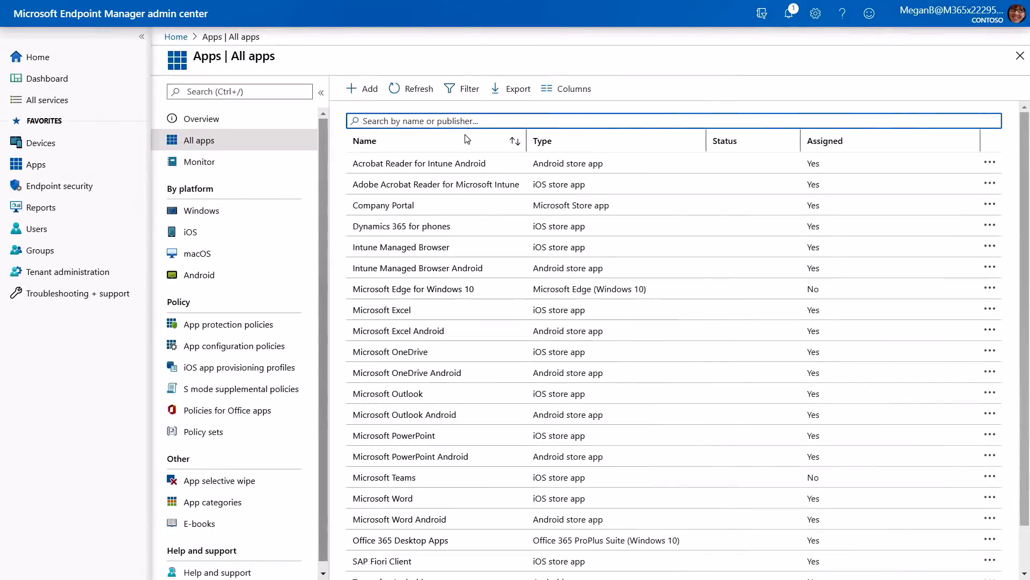
Choose Microsoft Edge version 77 and later for macOS as the app type.
left_click(363, 88)
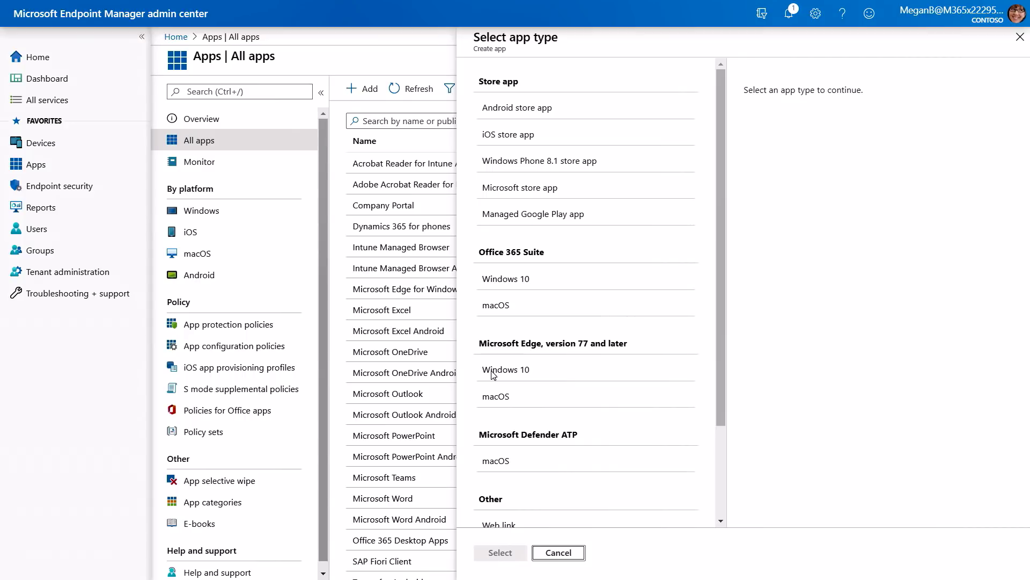
left_click(513, 398)
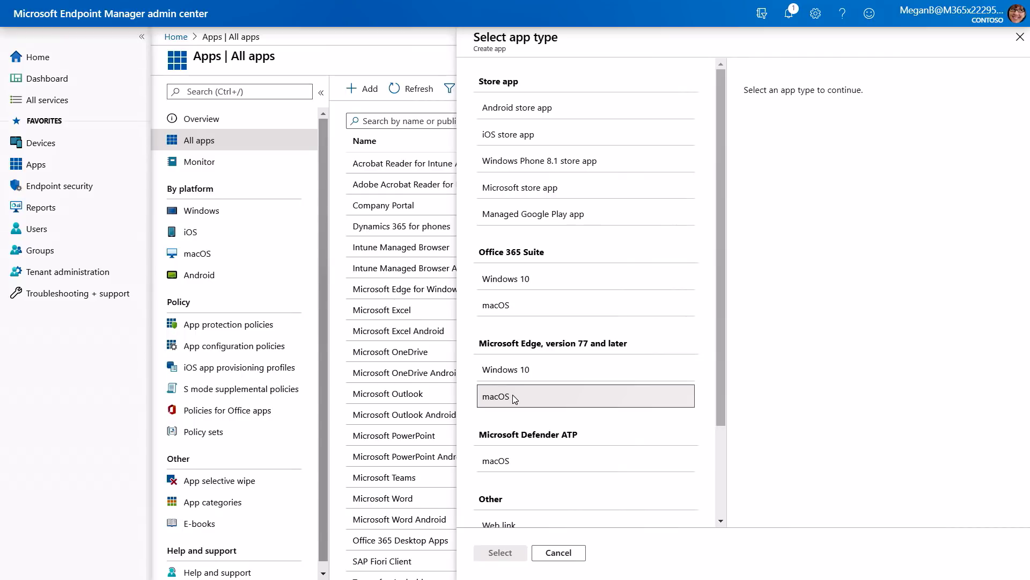
left_click(500, 552)
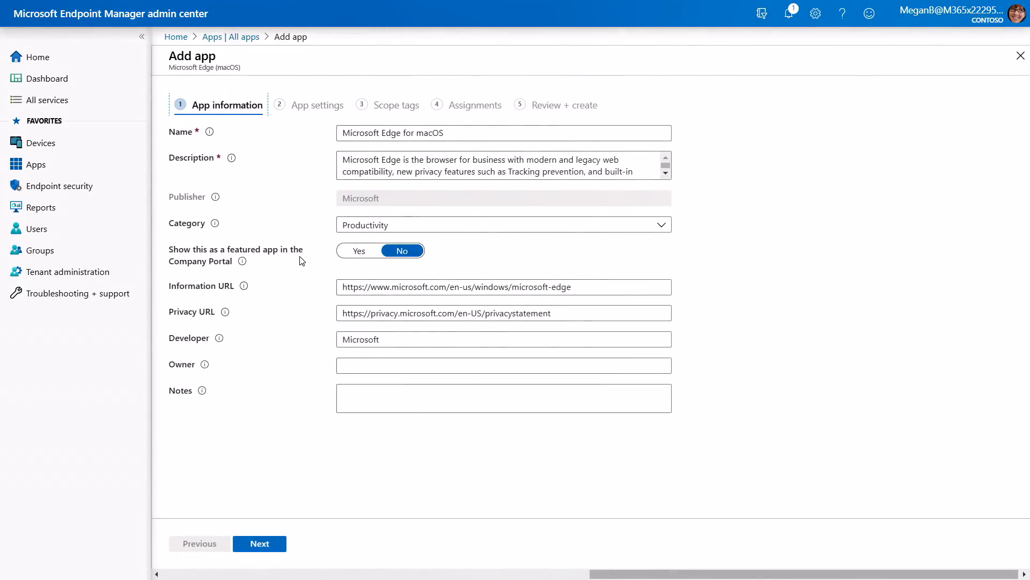
Keep the Stable channel, skip scope tags and assignments, and create the app.
left_click(281, 545)
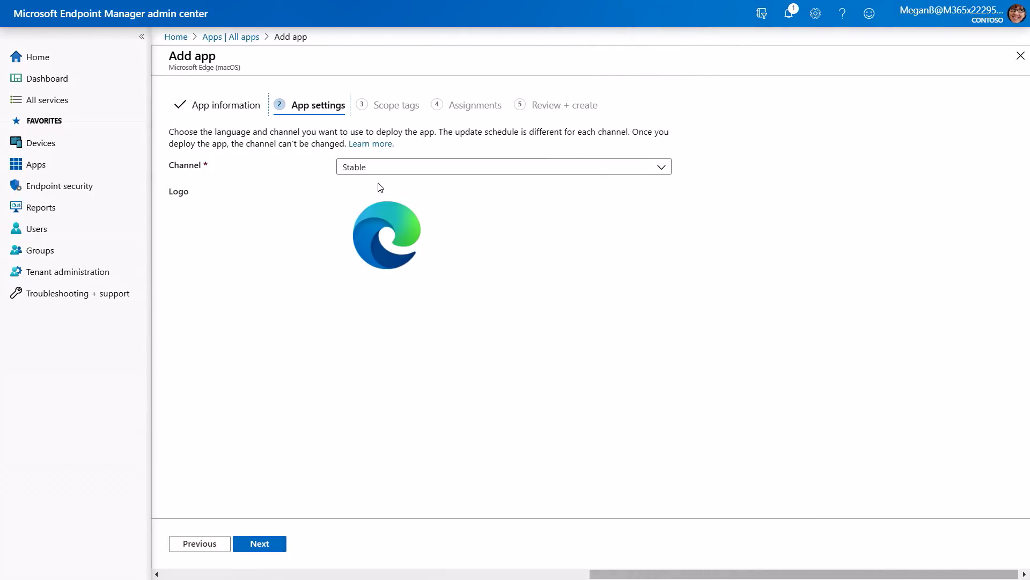
left_click(388, 168)
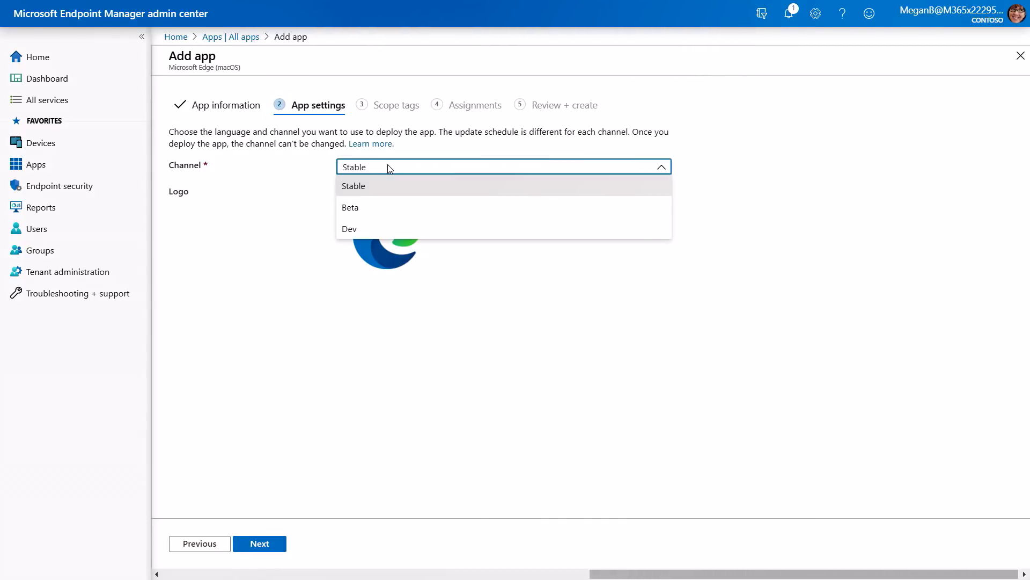
left_click(388, 168)
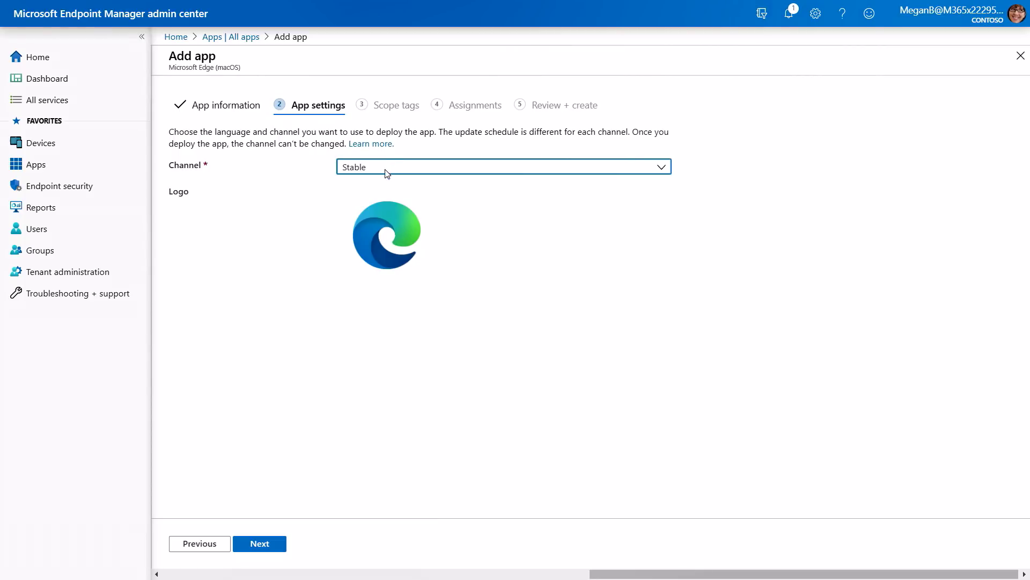
left_click(280, 543)
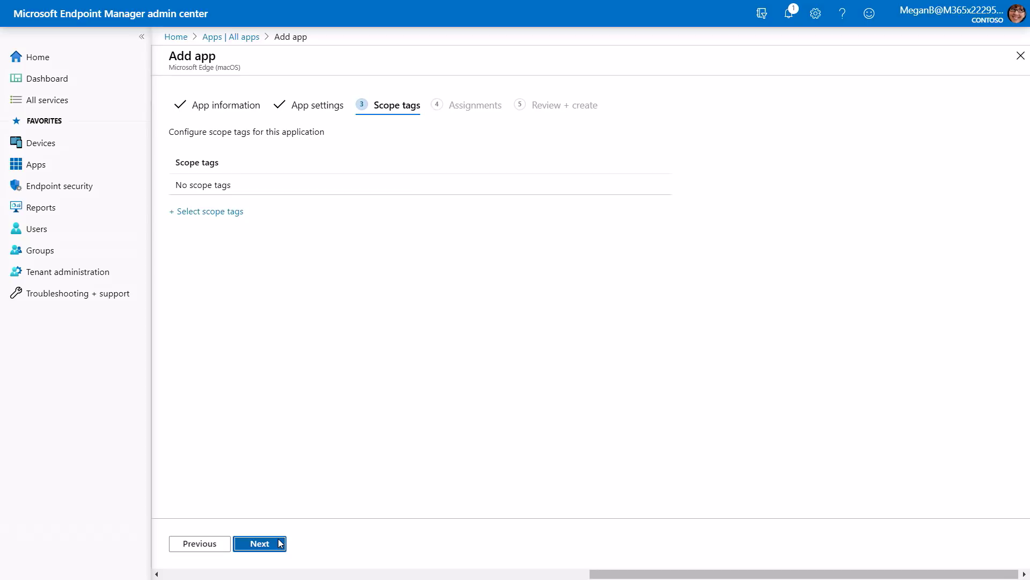
left_click(279, 543)
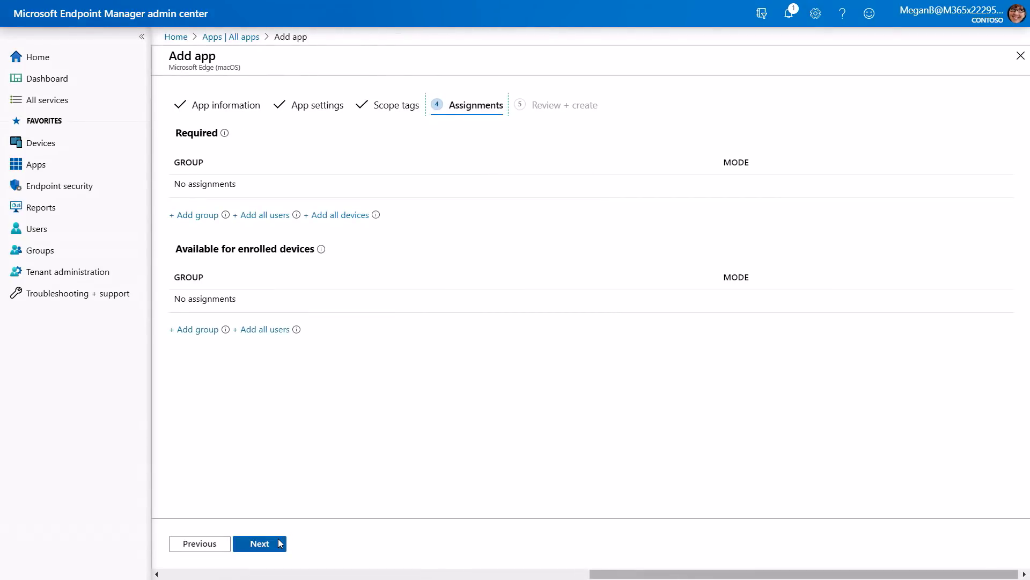
left_click(280, 544)
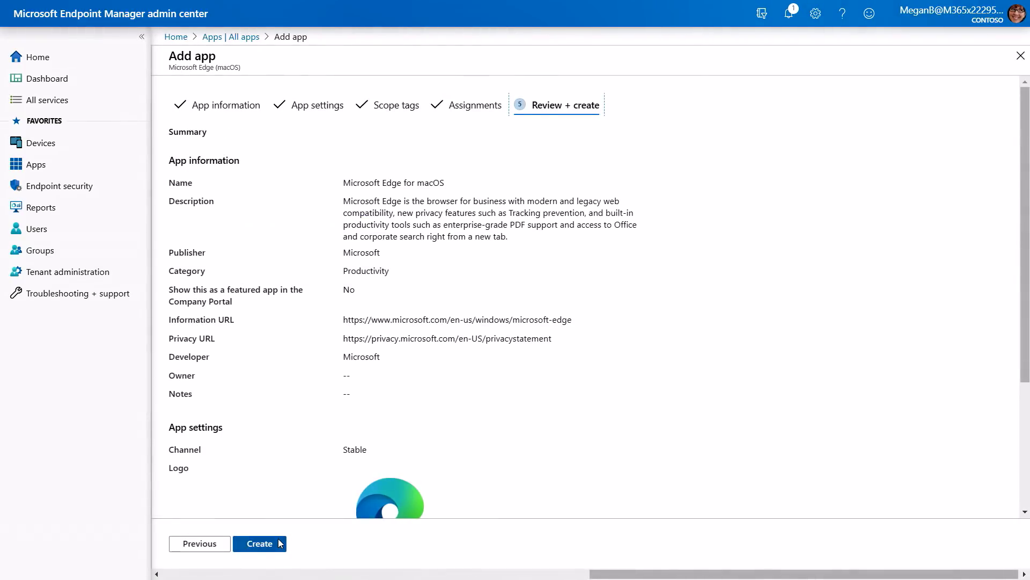
left_click(277, 546)
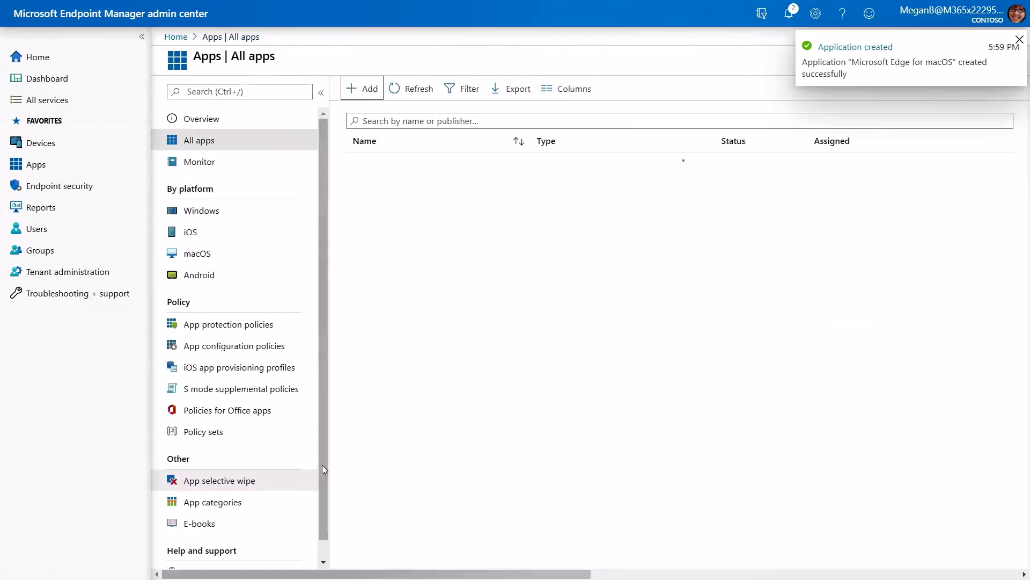
left_click(32, 165)
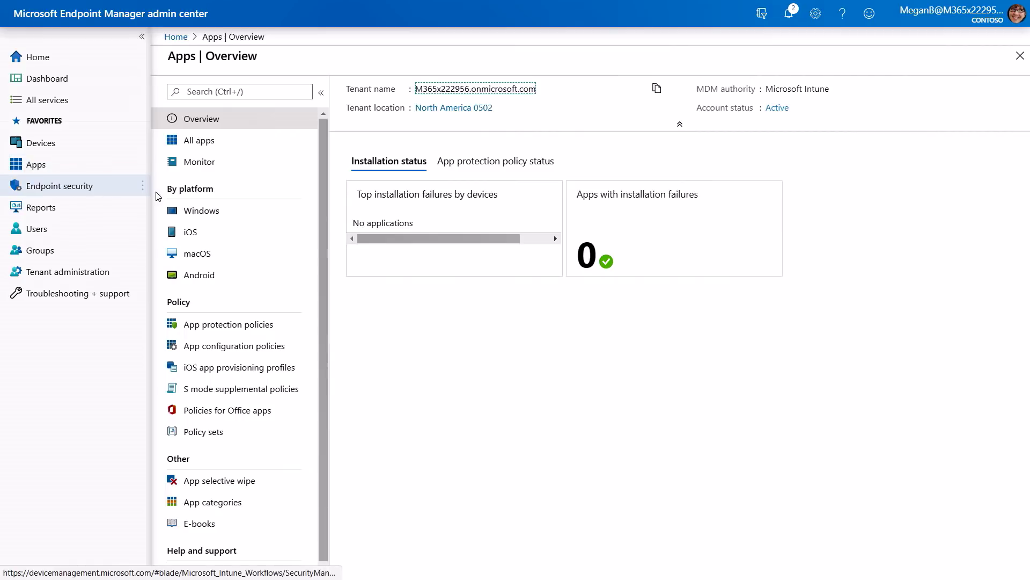
Pick iOS store app as the new app type from the iOS apps list.
left_click(209, 238)
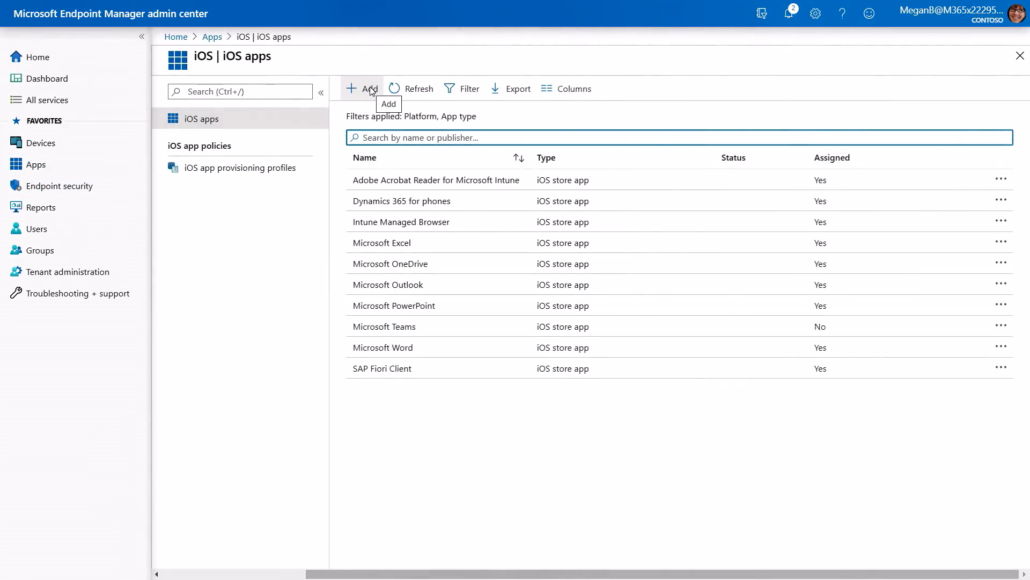
left_click(371, 91)
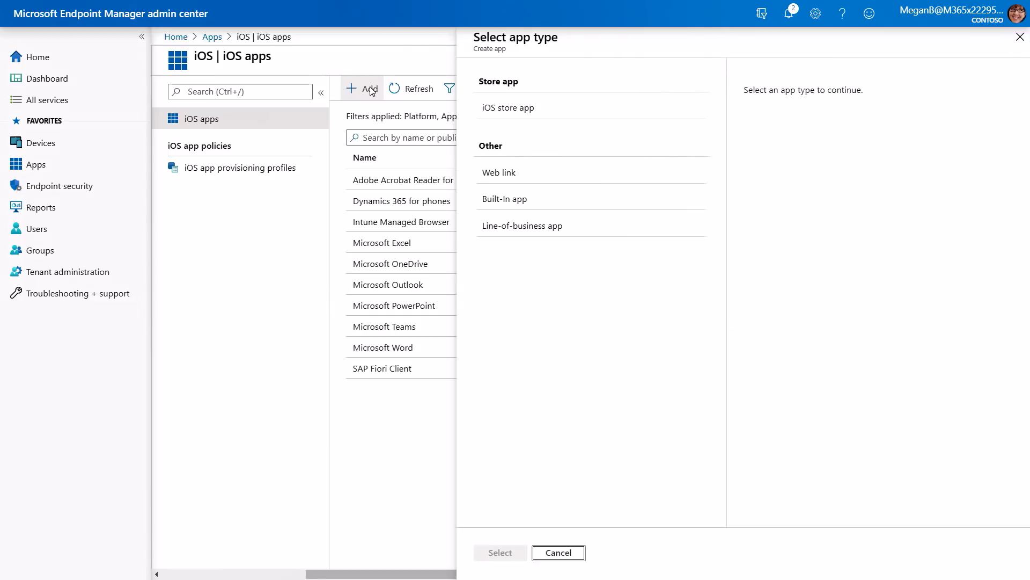
left_click(502, 111)
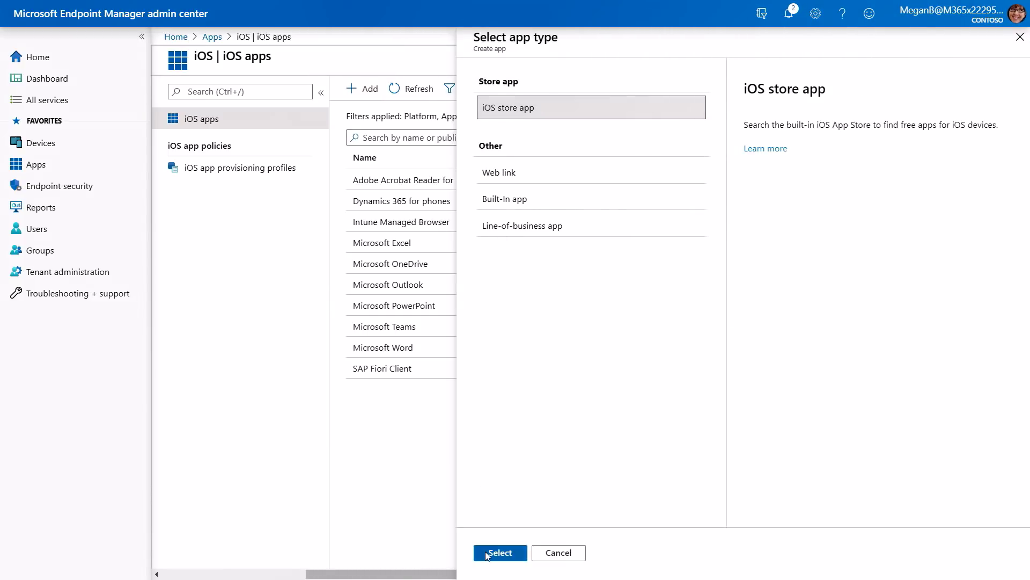
left_click(486, 554)
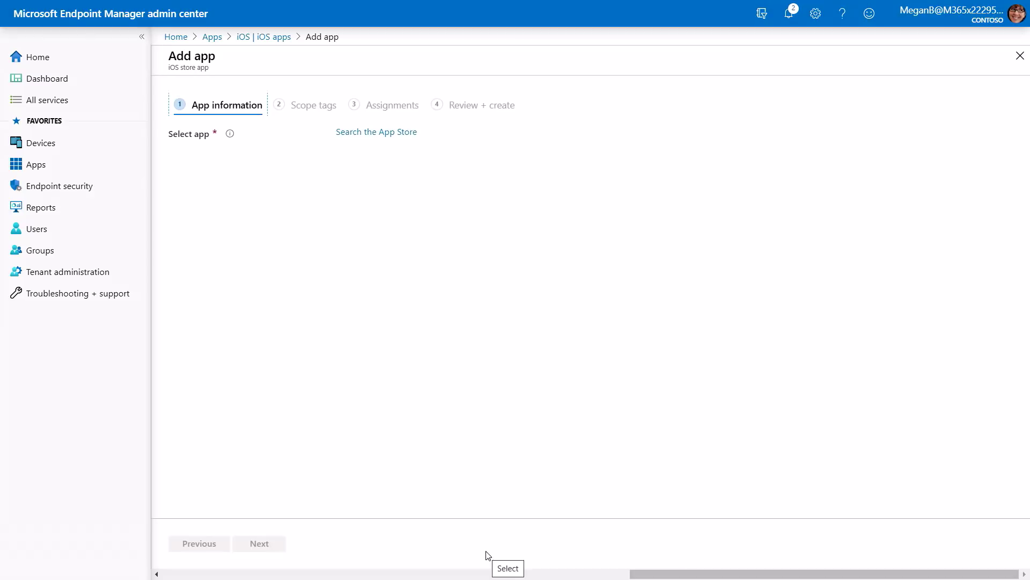
Search the App Store and select Microsoft Edge as the app.
left_click(359, 132)
type("Microsoft Edge")
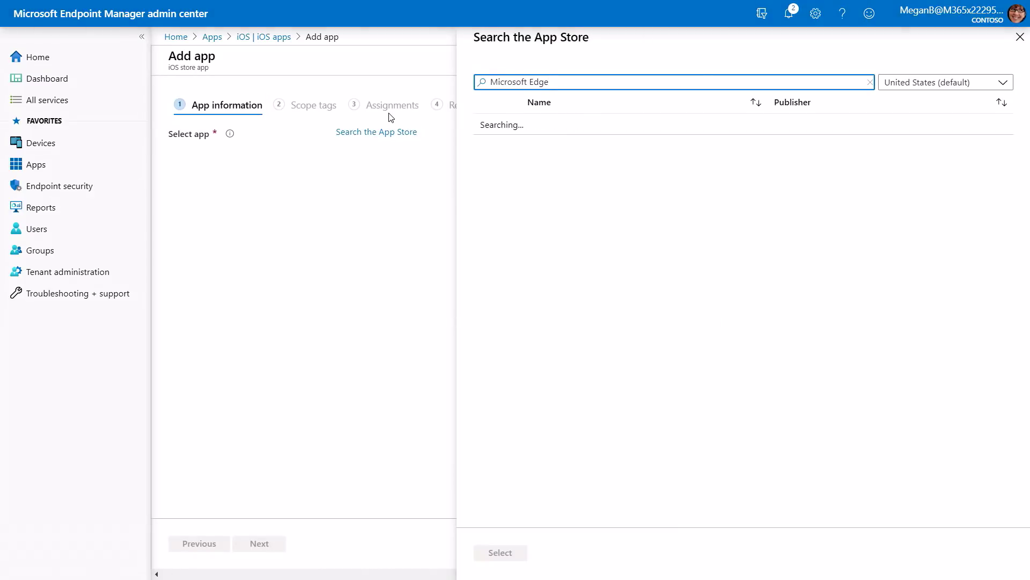
left_click(538, 140)
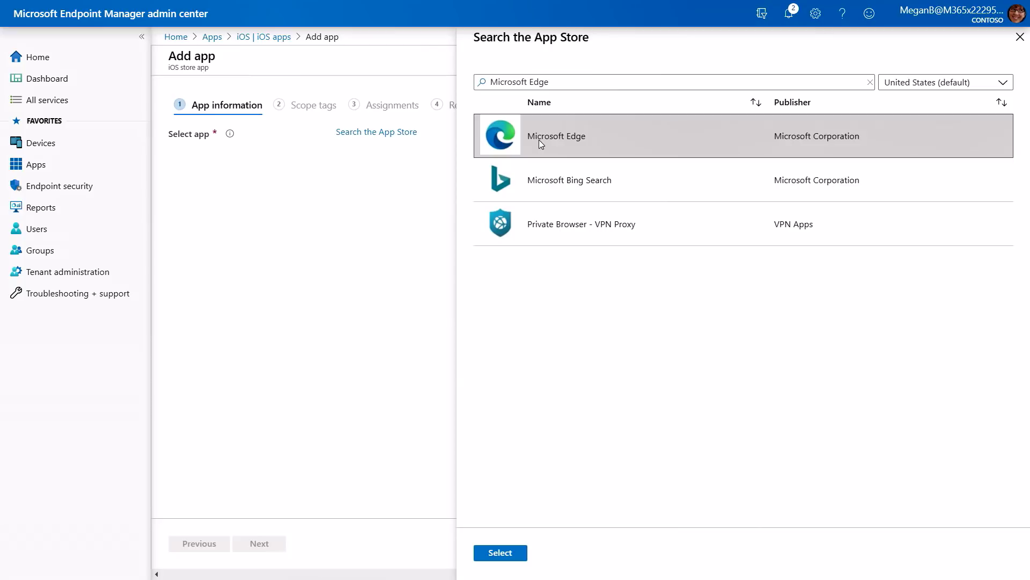
left_click(503, 555)
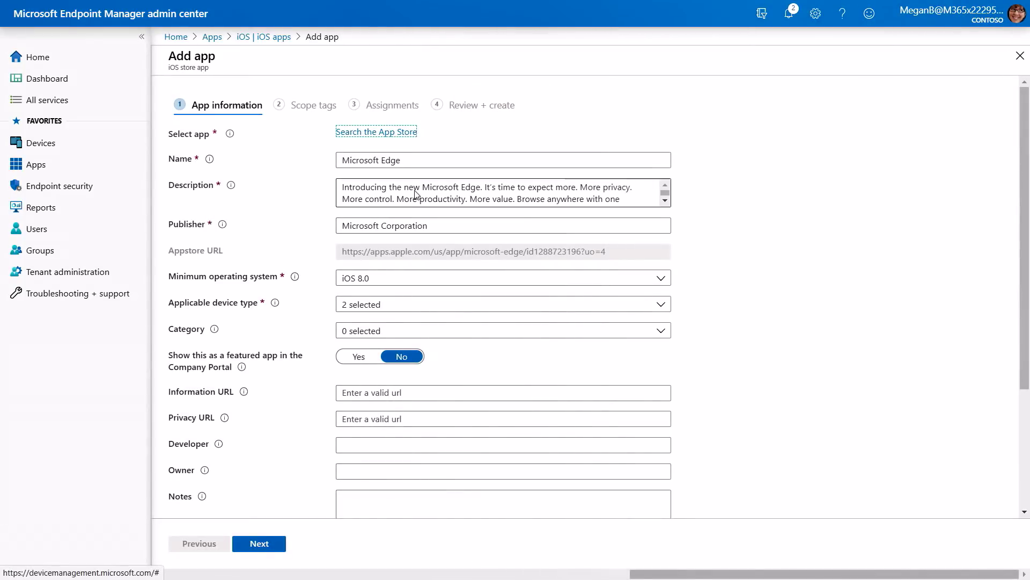
Skip scope tags and assignments and create the Microsoft Edge iOS app.
left_click(414, 303)
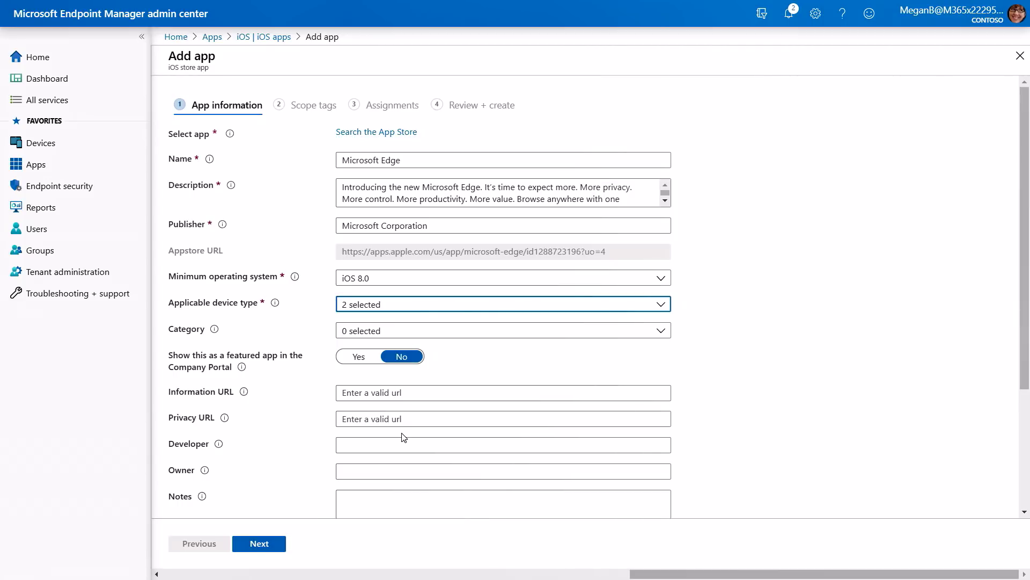
left_click(276, 551)
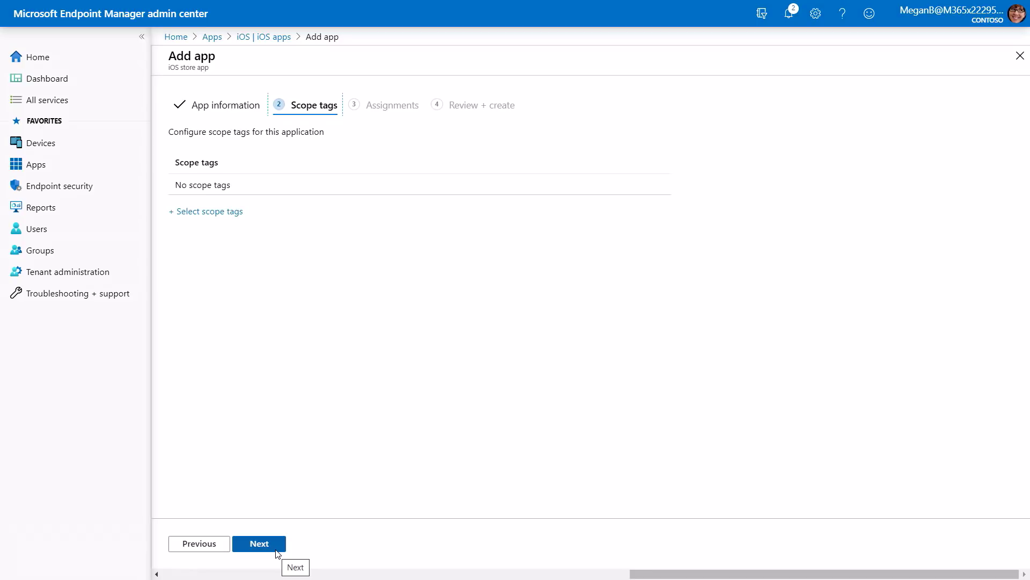
left_click(281, 543)
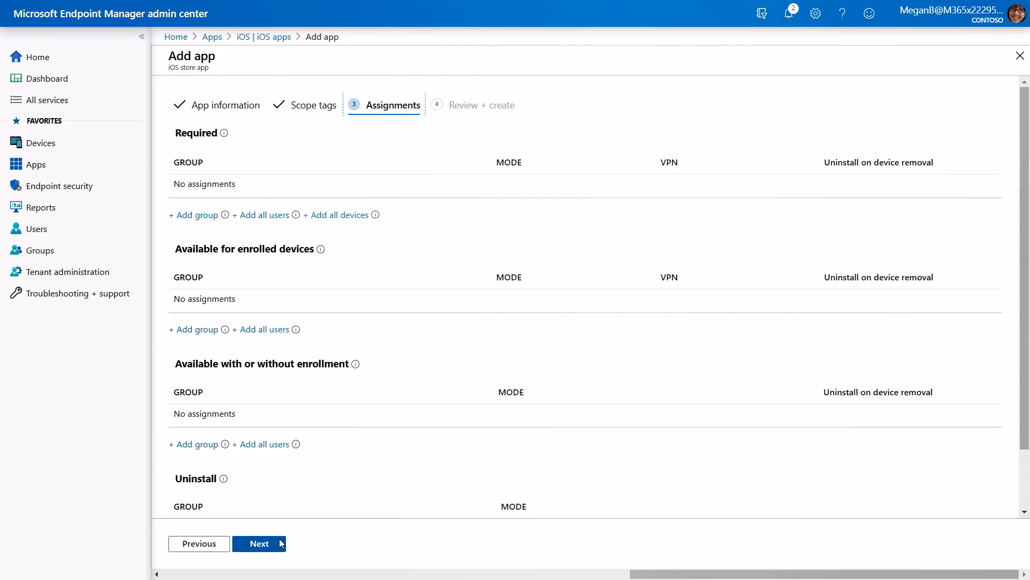
left_click(281, 543)
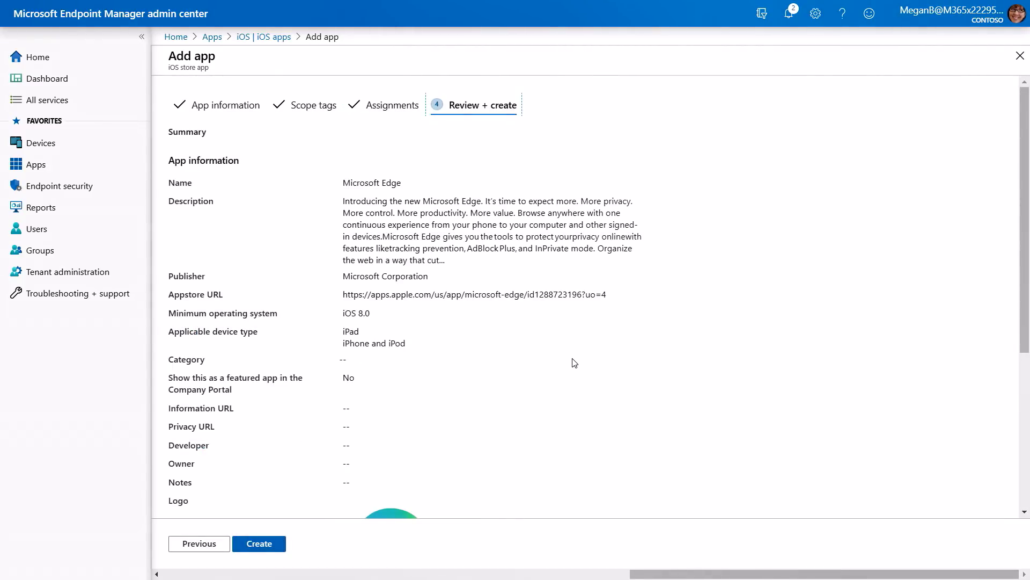
scroll(573, 362, "down", 3)
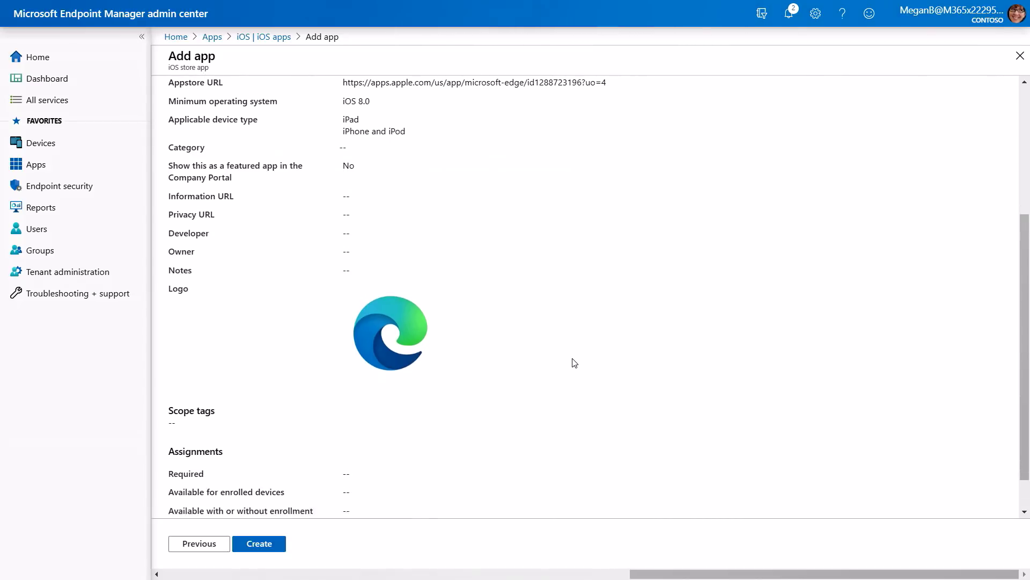
left_click(275, 542)
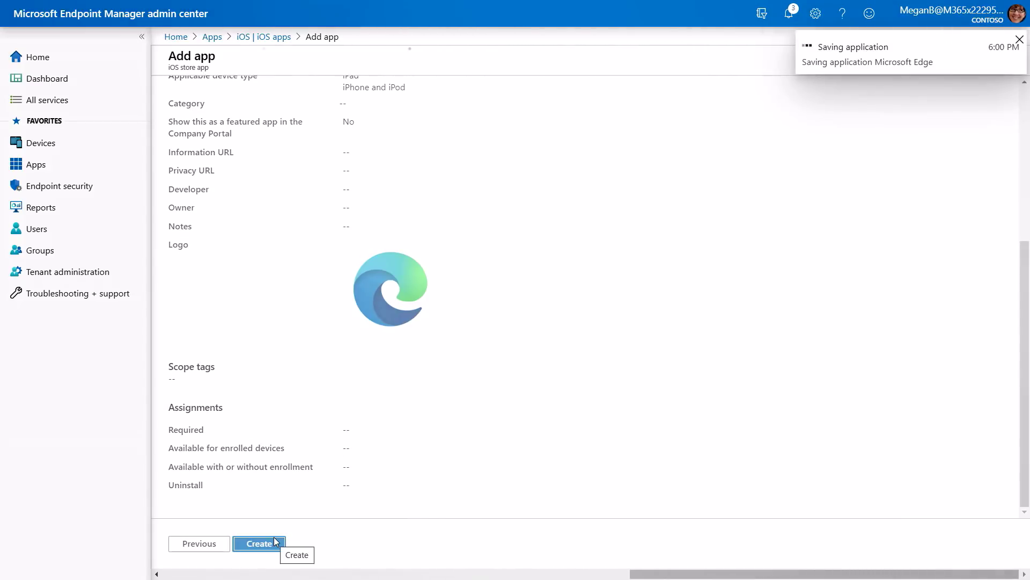